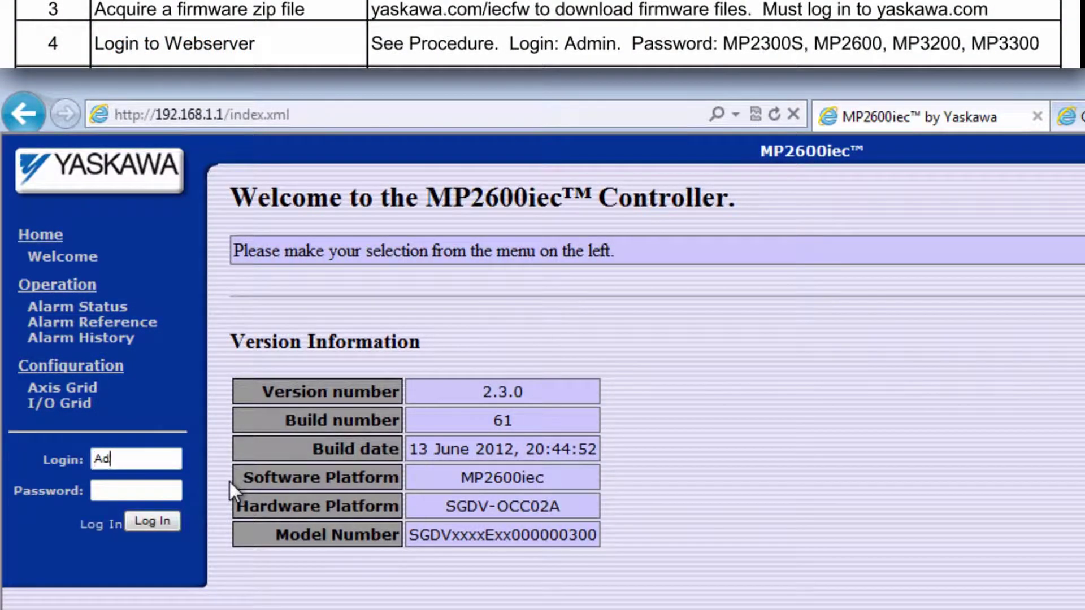
Step: Log in to the controller web server as Admin with the account password
key(Tab)
text(MP2600)
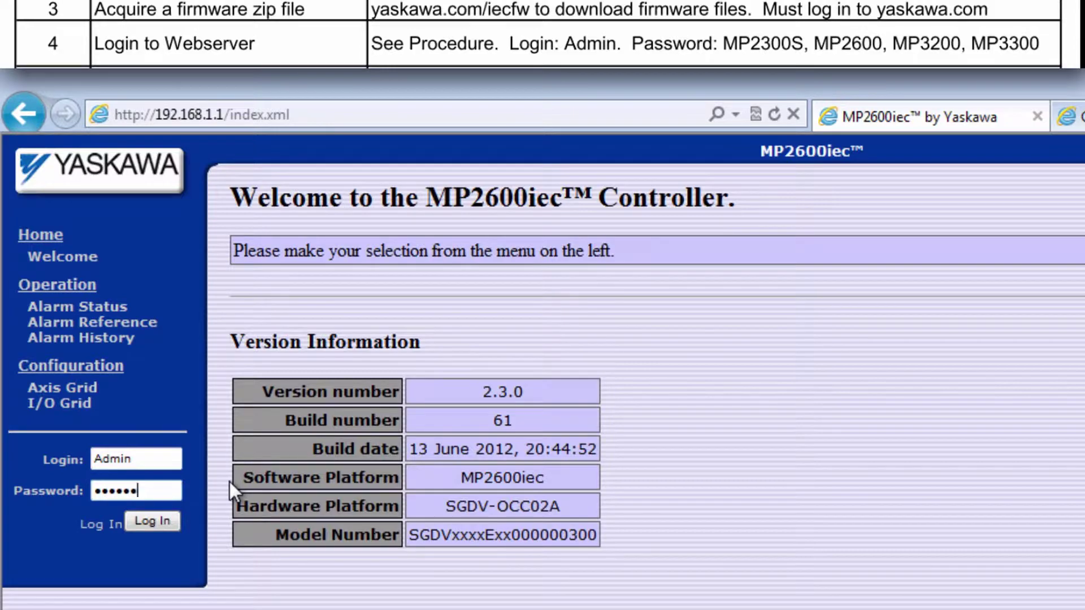
click(161, 521)
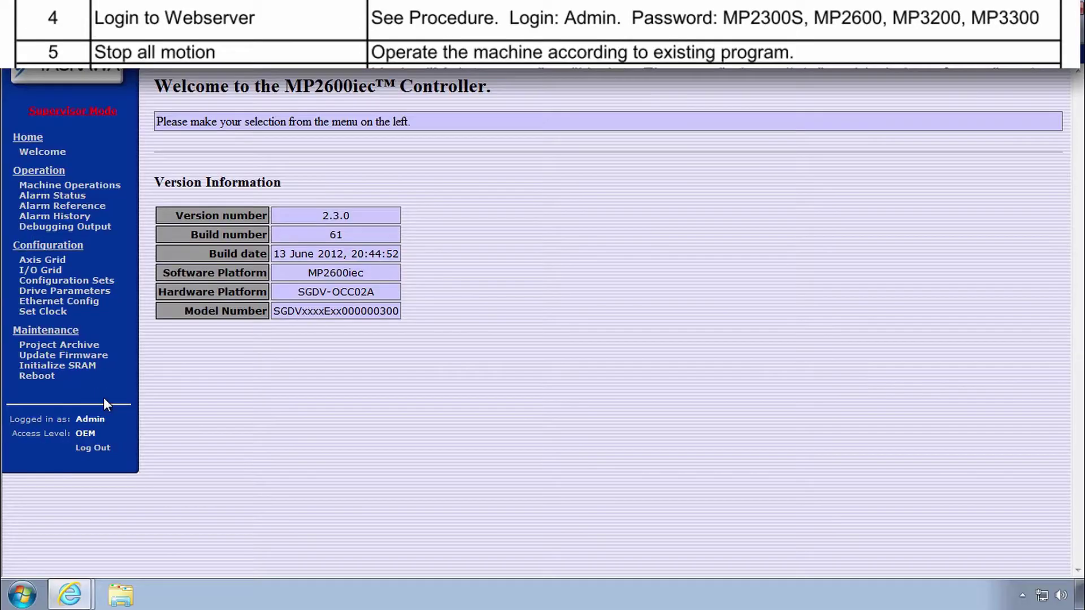
Step: Upload the MP2600_firmware_2-6-0-149 zip from Downloads and confirm the controller reboot
click(126, 563)
click(982, 125)
click(54, 116)
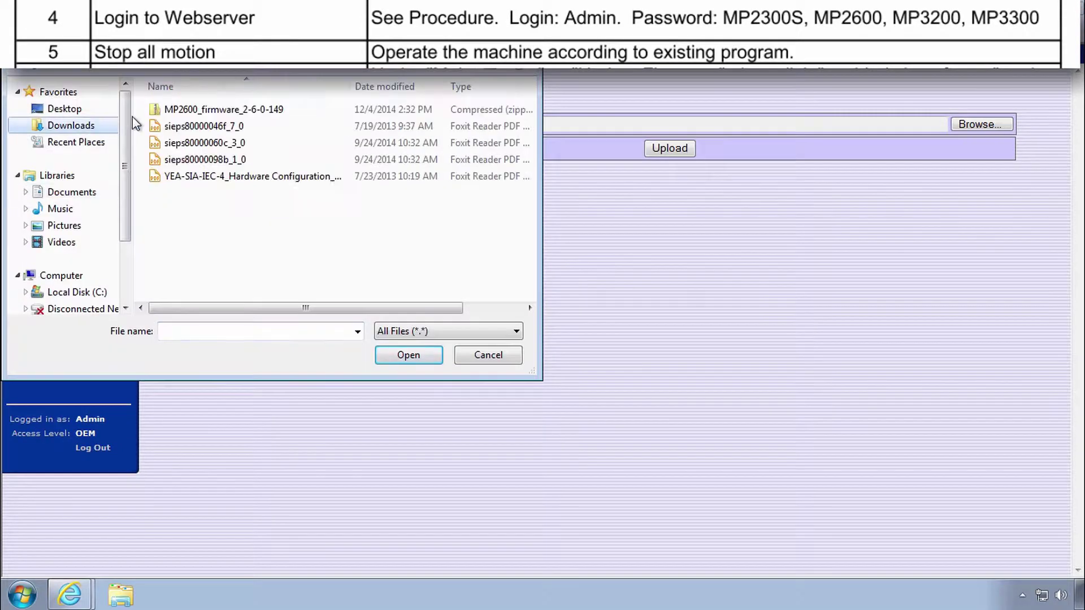
click(226, 107)
click(407, 354)
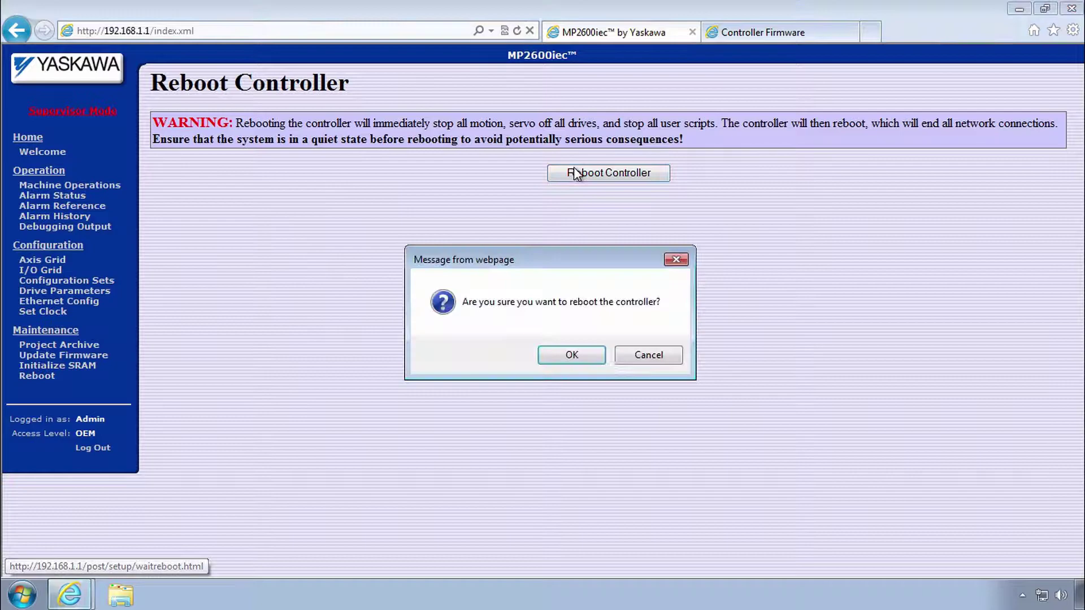
click(579, 353)
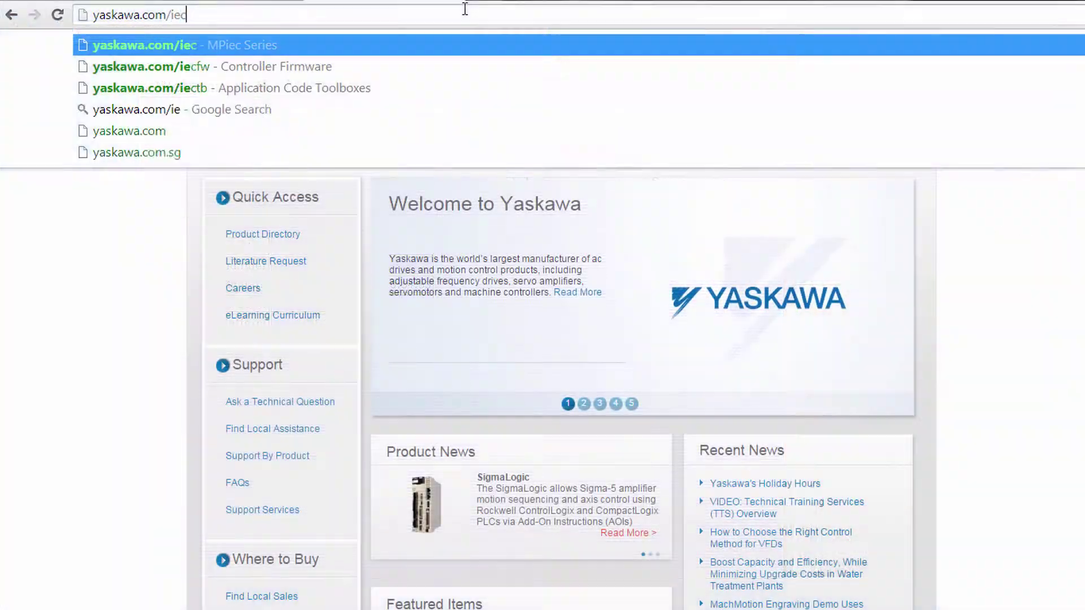
Step: Load yaskawa.com/iec and open the MP2600iec product documents
key(Return)
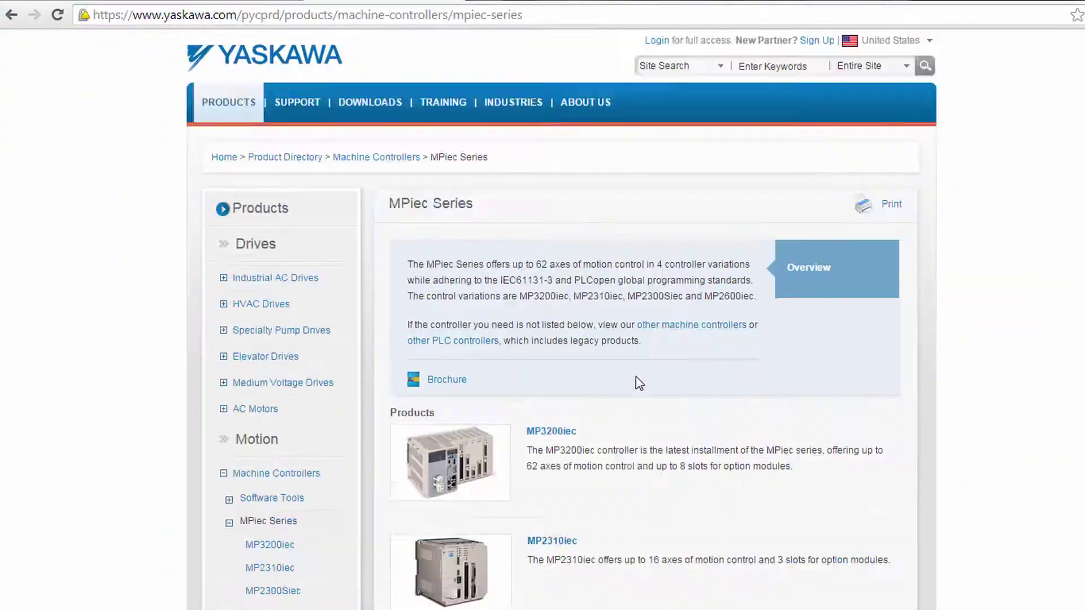
scroll(637, 310, down, 4)
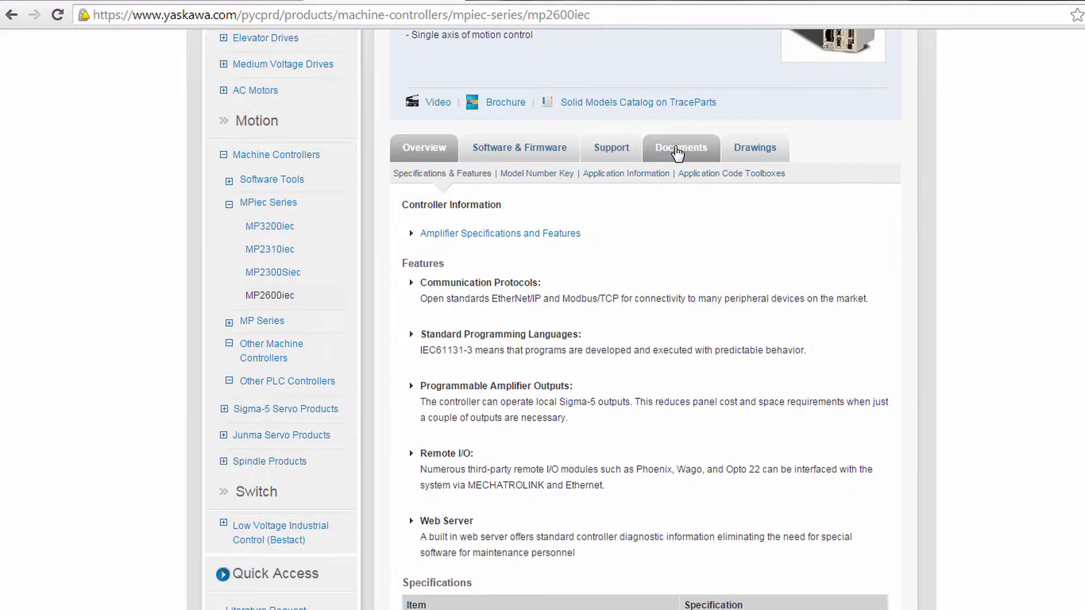
click(677, 150)
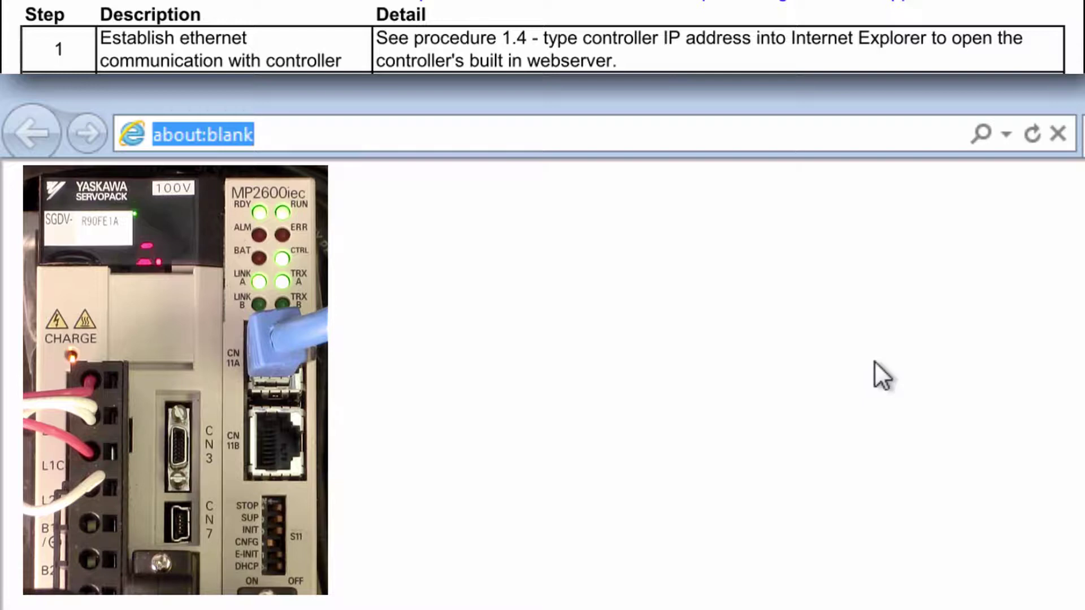
Step: Browse to 192.168.1.1 to open the controller's welcome page showing firmware 2.3.0
click(584, 138)
text(1)
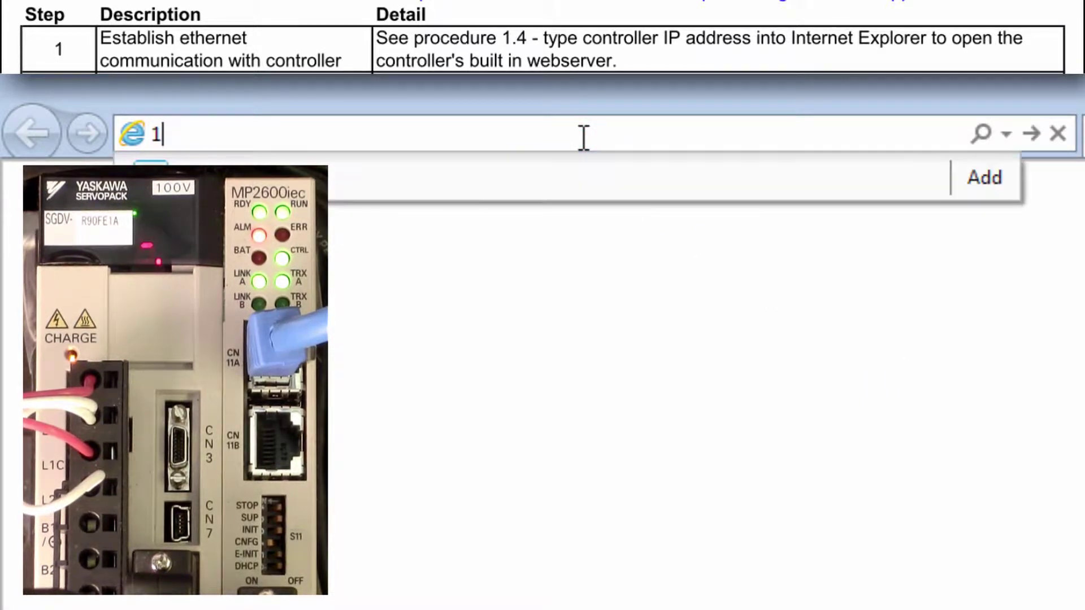
text(92.168.1.1)
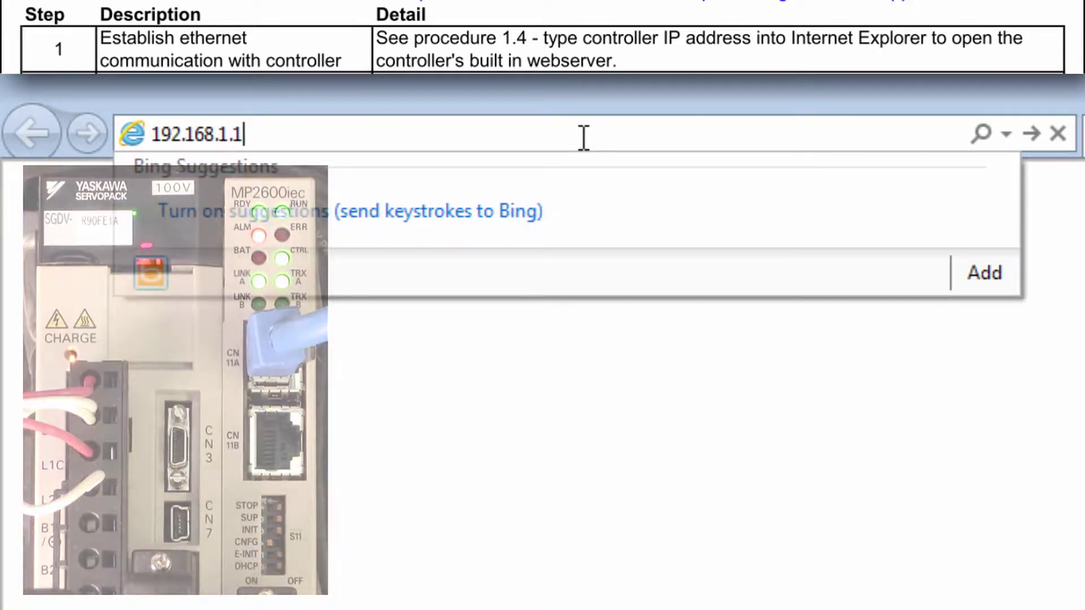
key(Return)
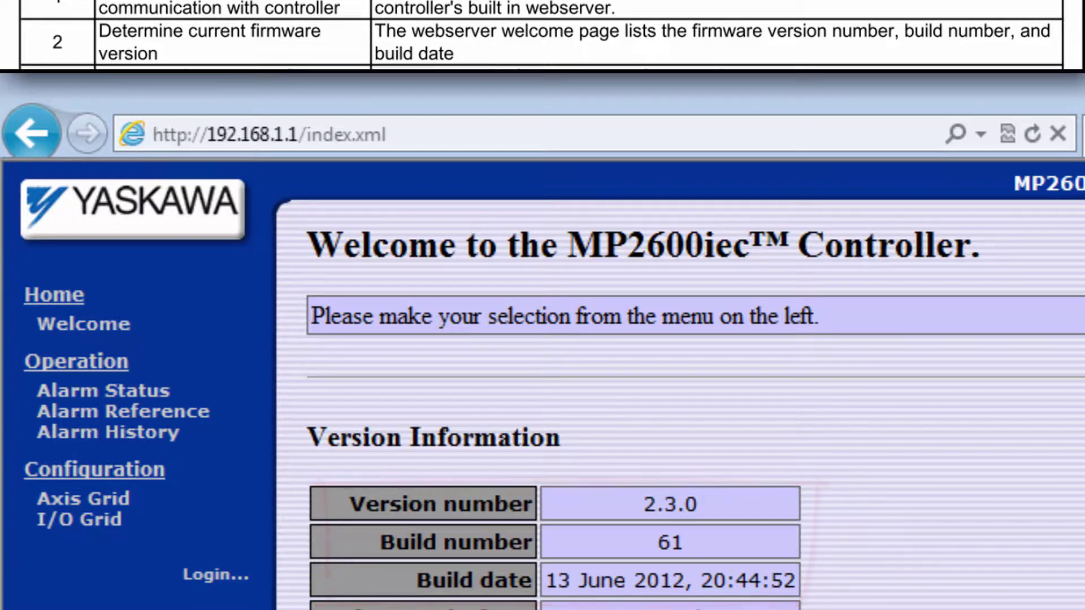
Step: Load yaskawa.com/iecfw in a new tab and scroll to the MP2600 firmware release table
key(ctrl+t)
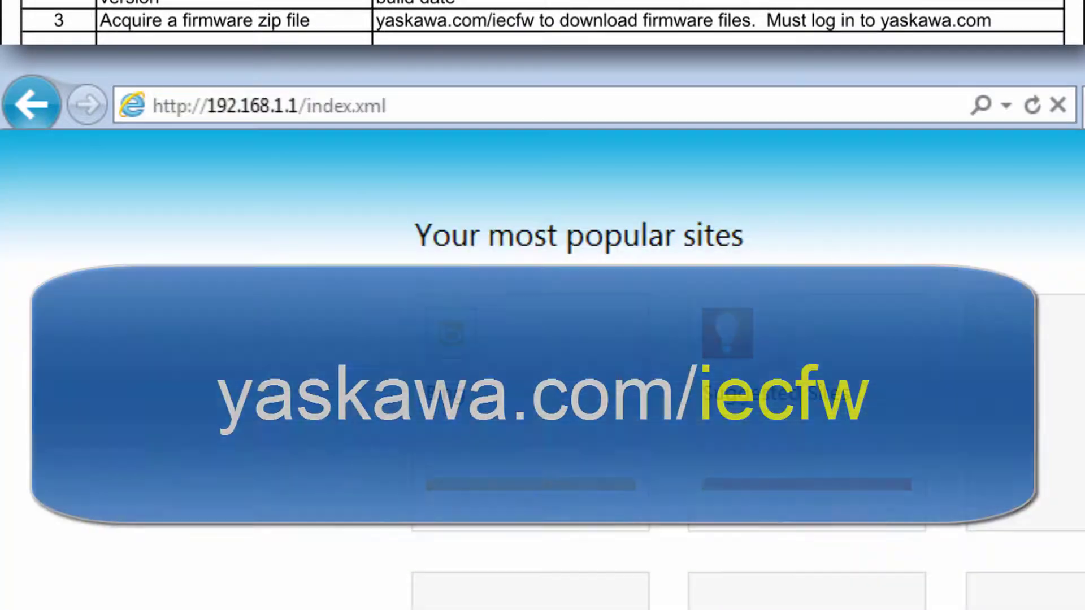
text(yaskawa.com/iec)
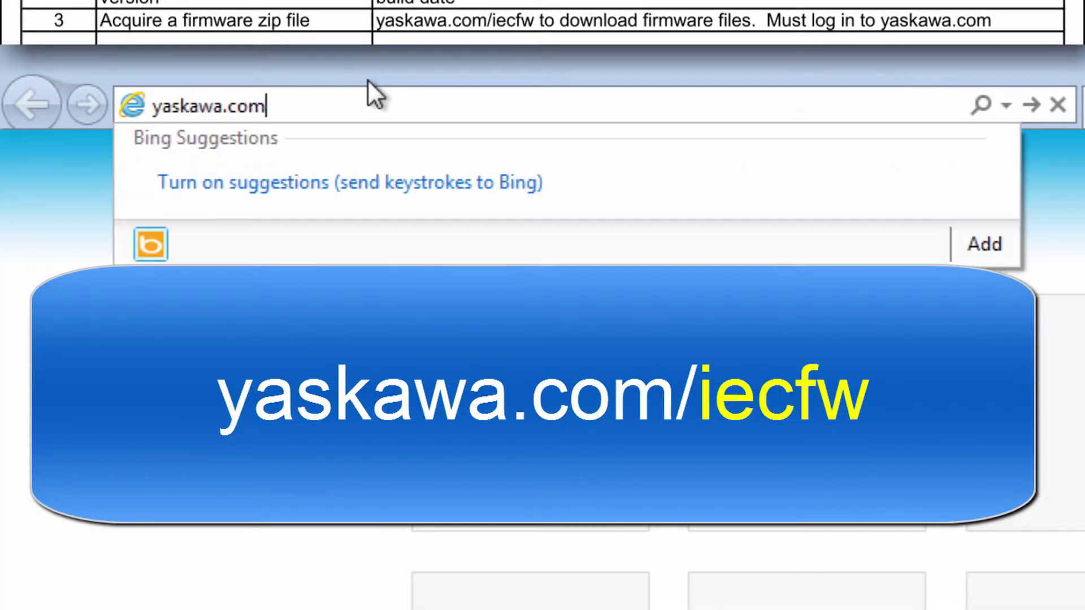
text(fw)
key(Return)
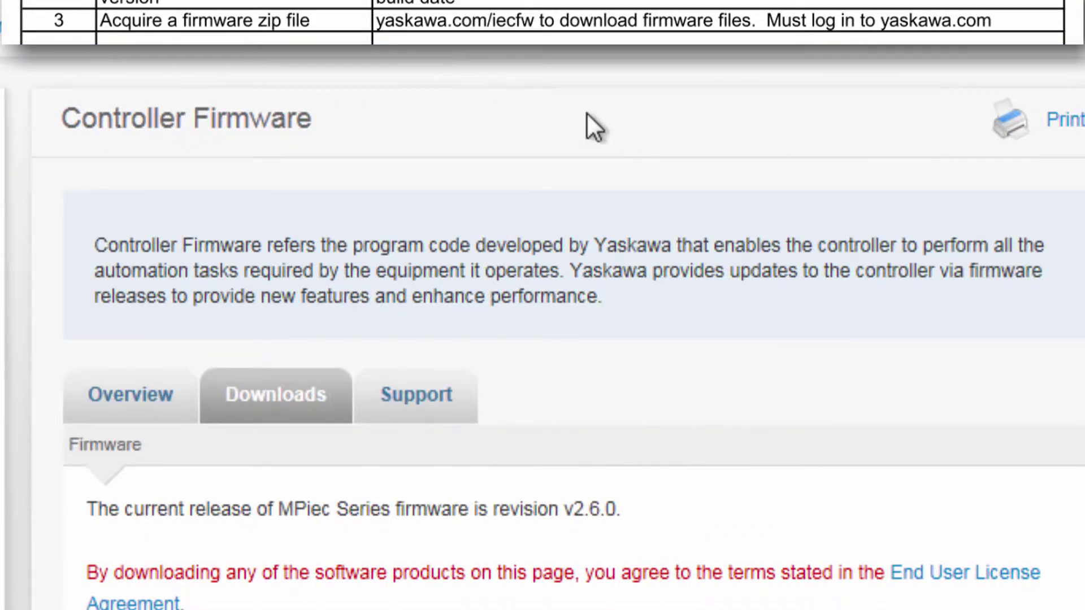
scroll(687, 169, down, 6)
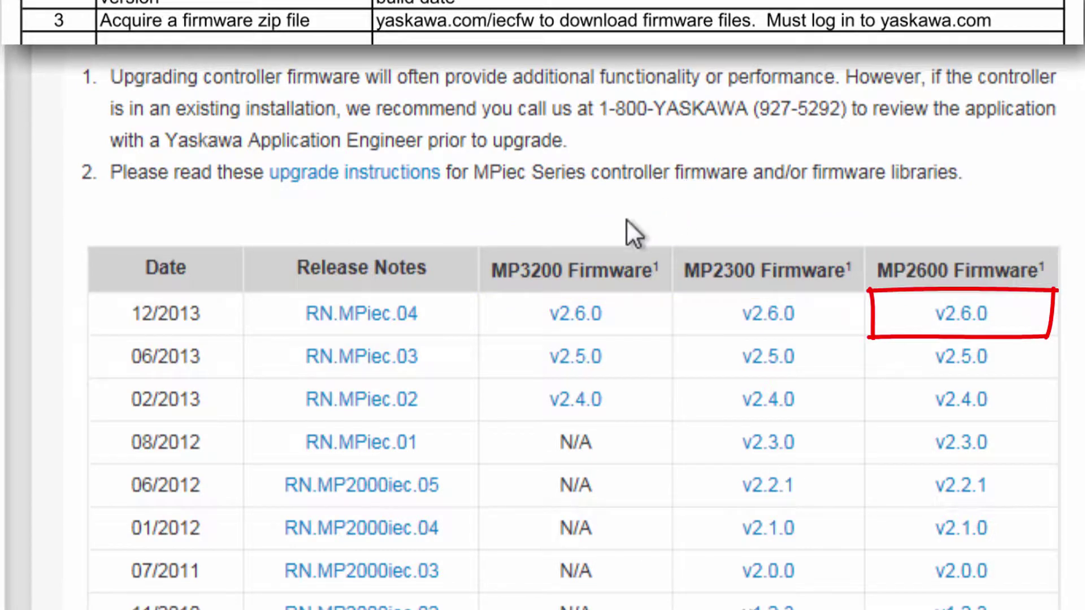
Step: Dismiss the not-logged-in notice and sign in to Yaskawa.com with the account username and password
click(977, 316)
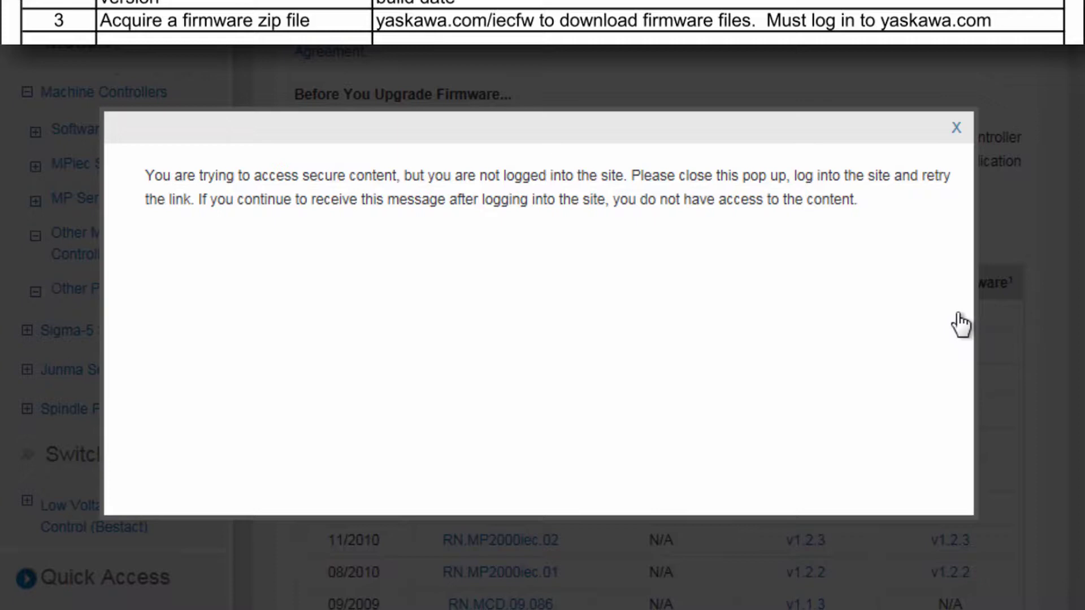
click(956, 132)
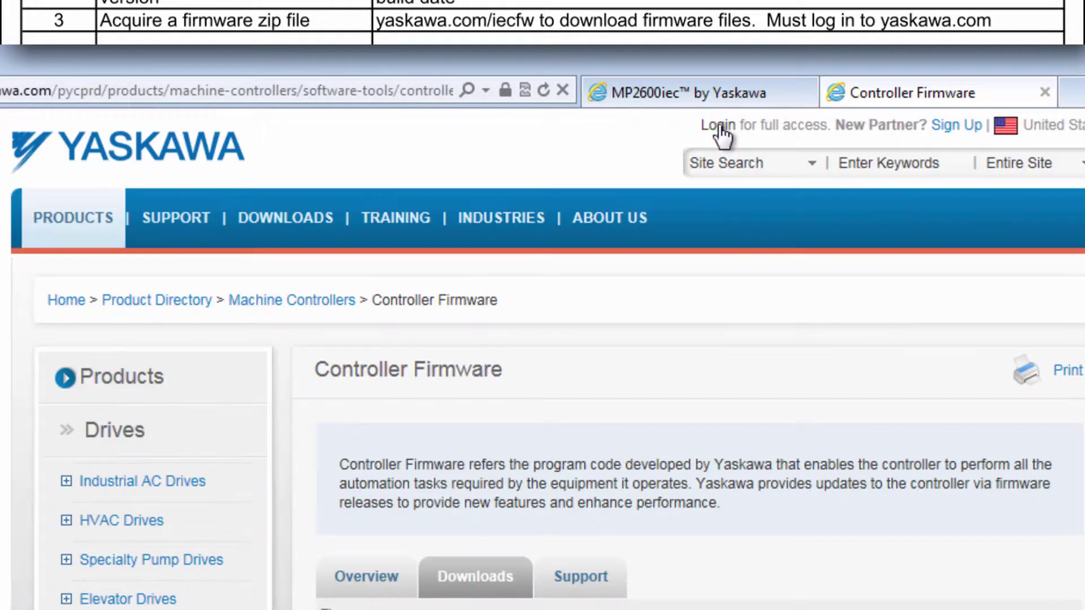
click(718, 126)
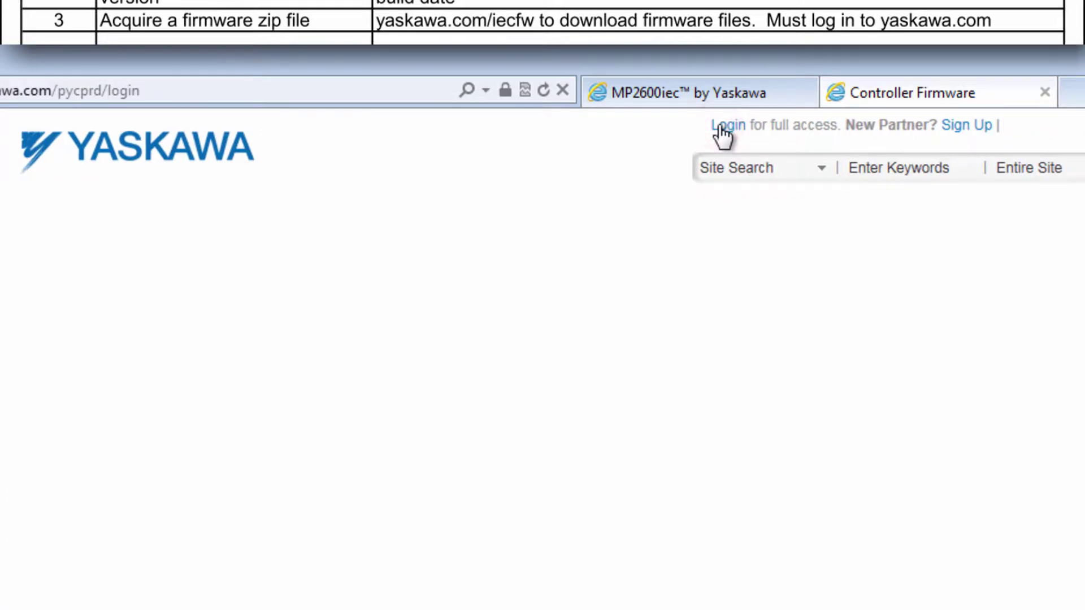
click(632, 431)
key(Tab)
text(********)
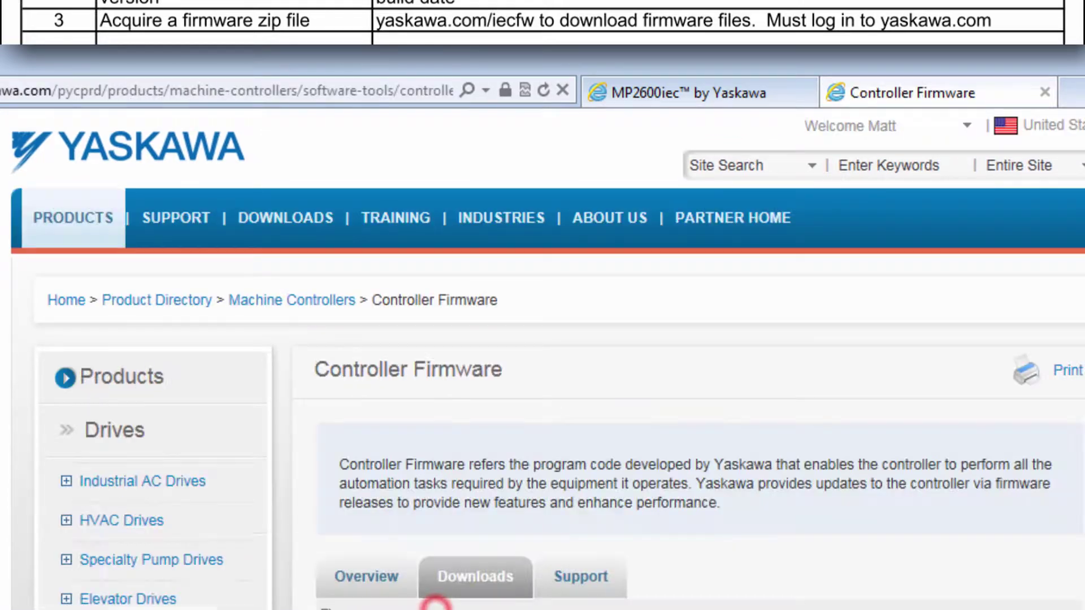
Step: Download and save MP2600_firmware_2-6-0-149.zip from the MP2600 v2.6.0 release
scroll(836, 373, down, 5)
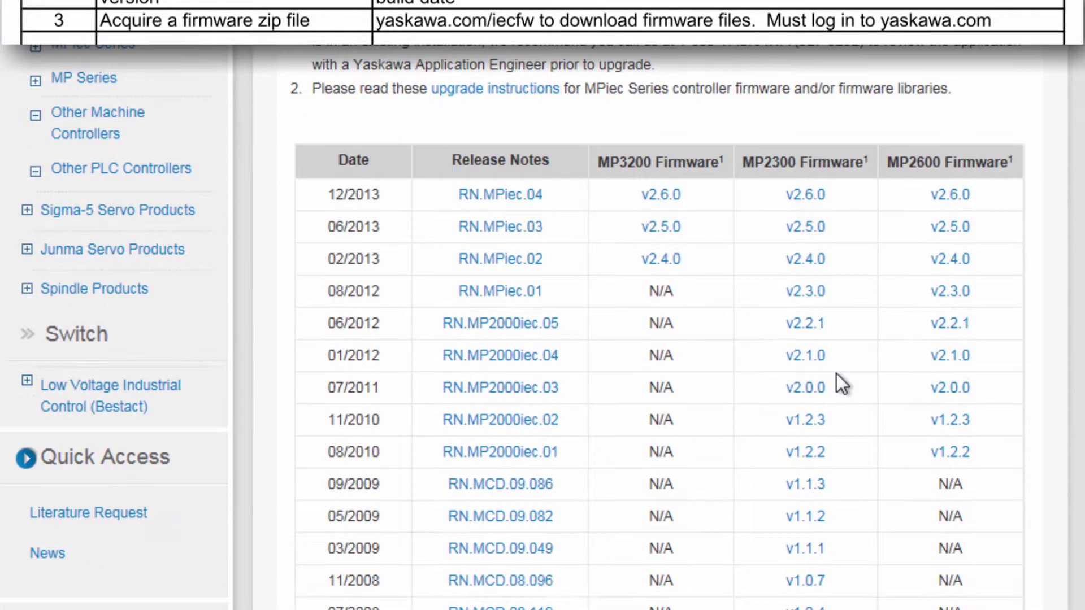
click(939, 197)
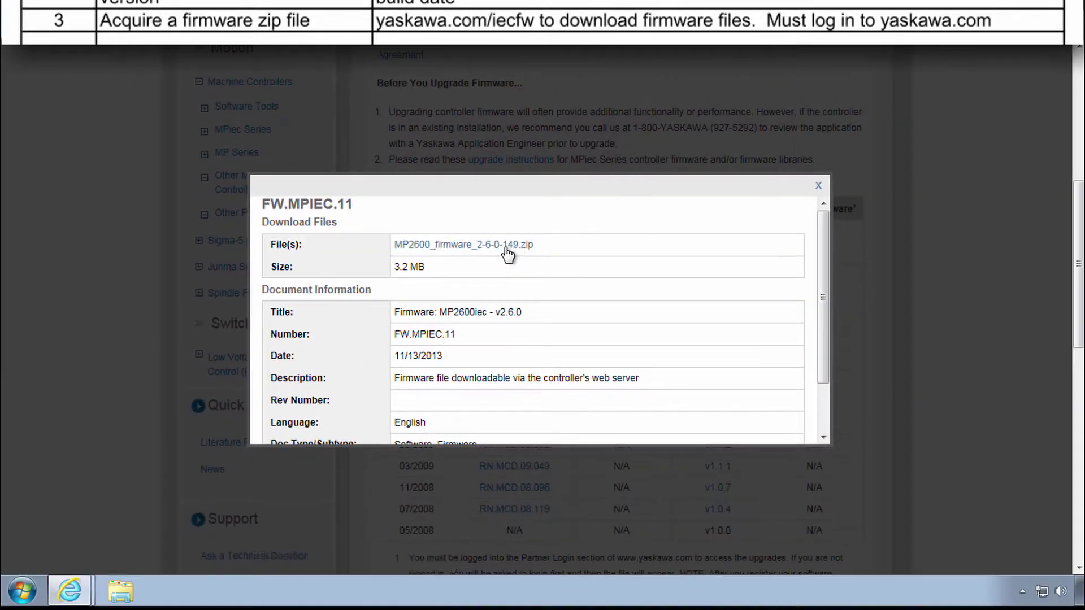
click(501, 246)
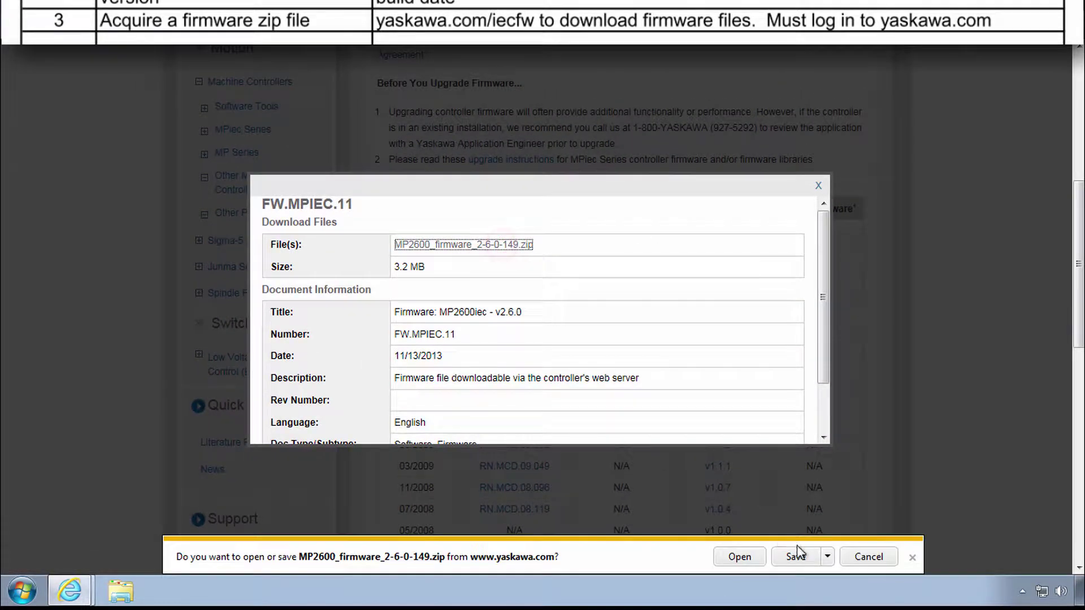
click(797, 555)
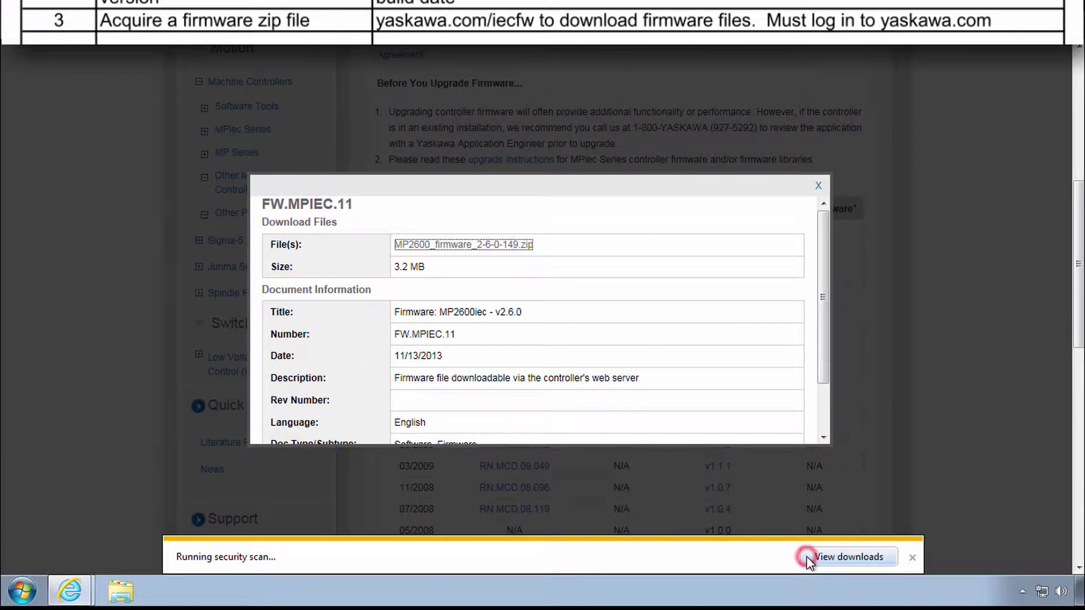
click(911, 559)
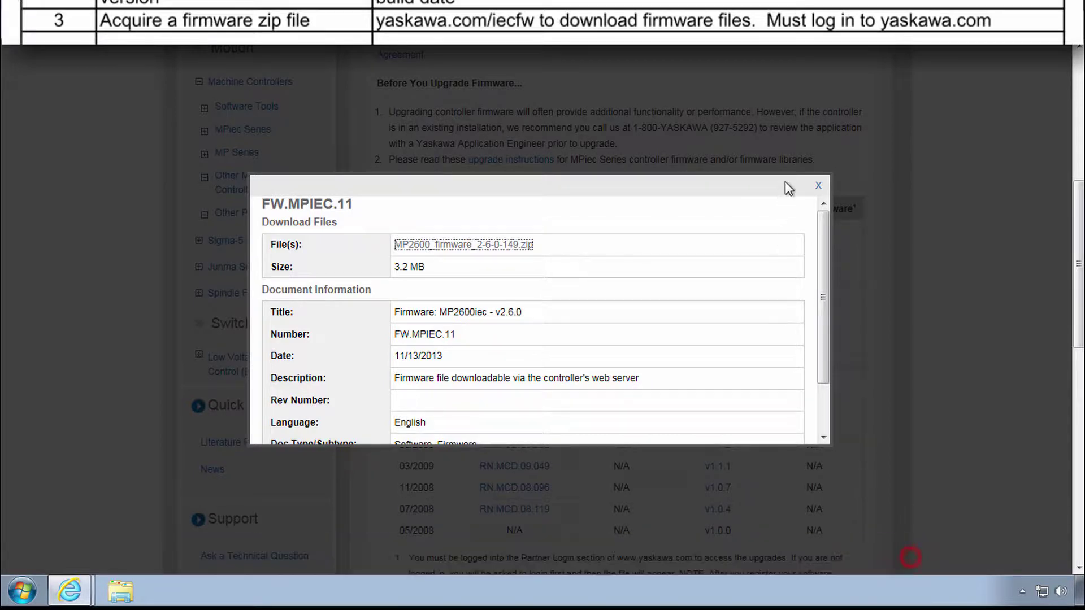
click(819, 186)
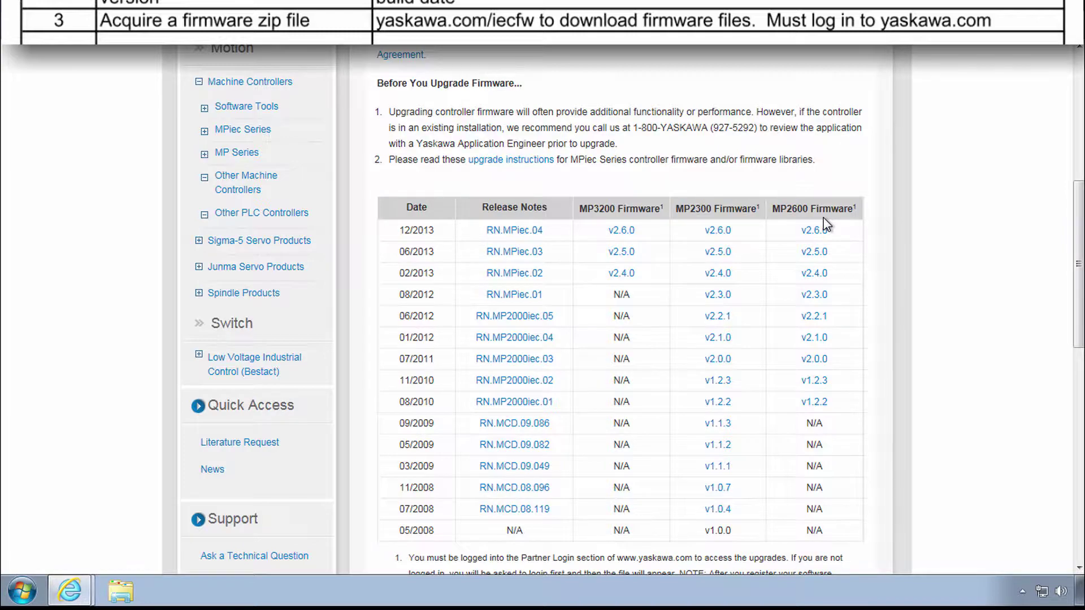
Step: Log in to the controller tab as Admin and check Machine Operations shows AXIS1 stationary
click(614, 28)
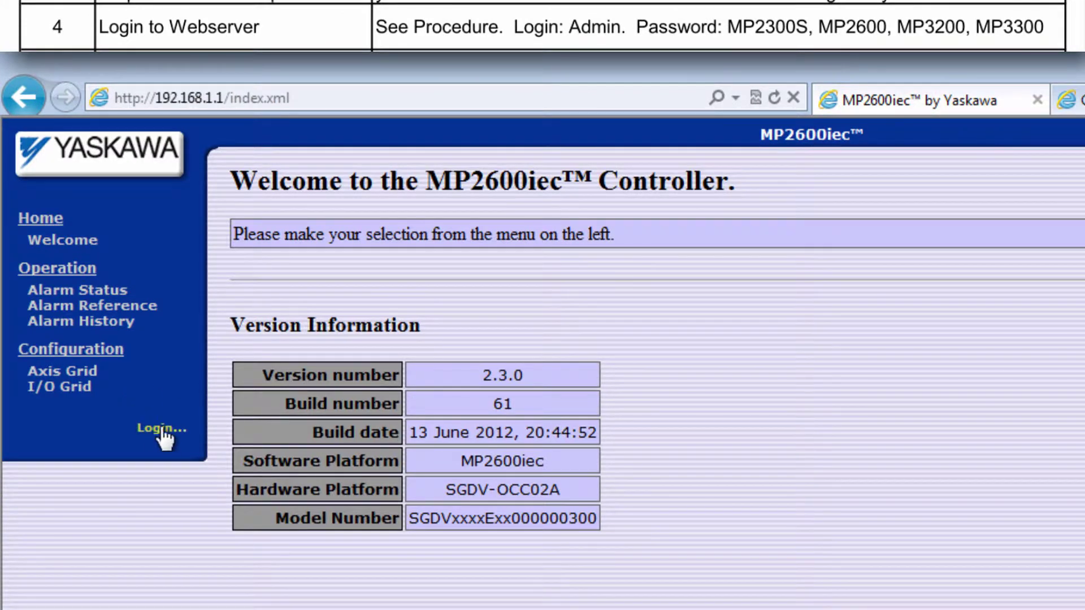
click(163, 431)
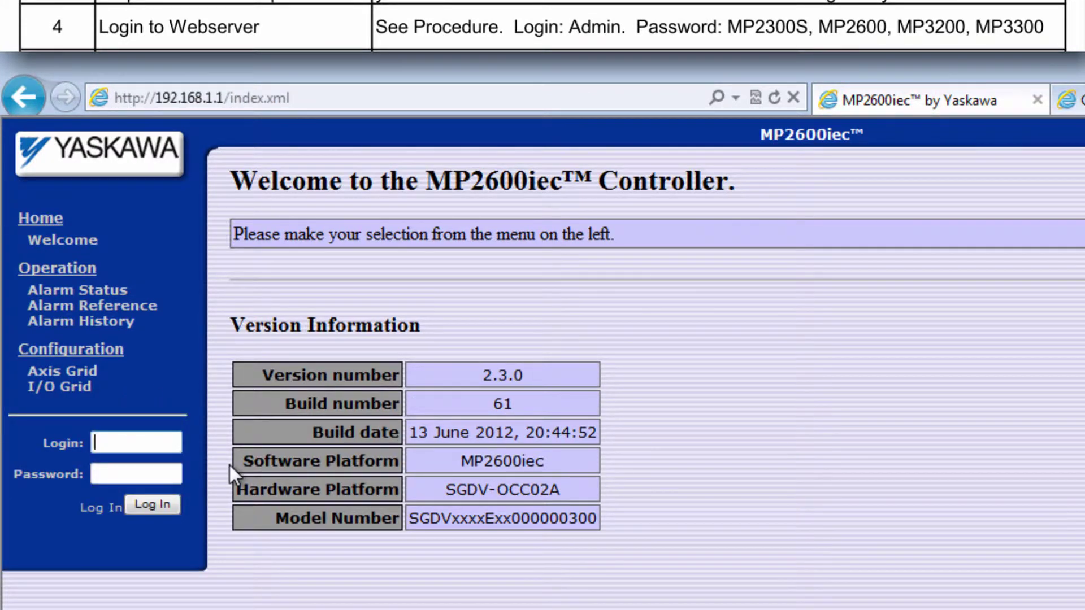
text(Admin)
key(Tab)
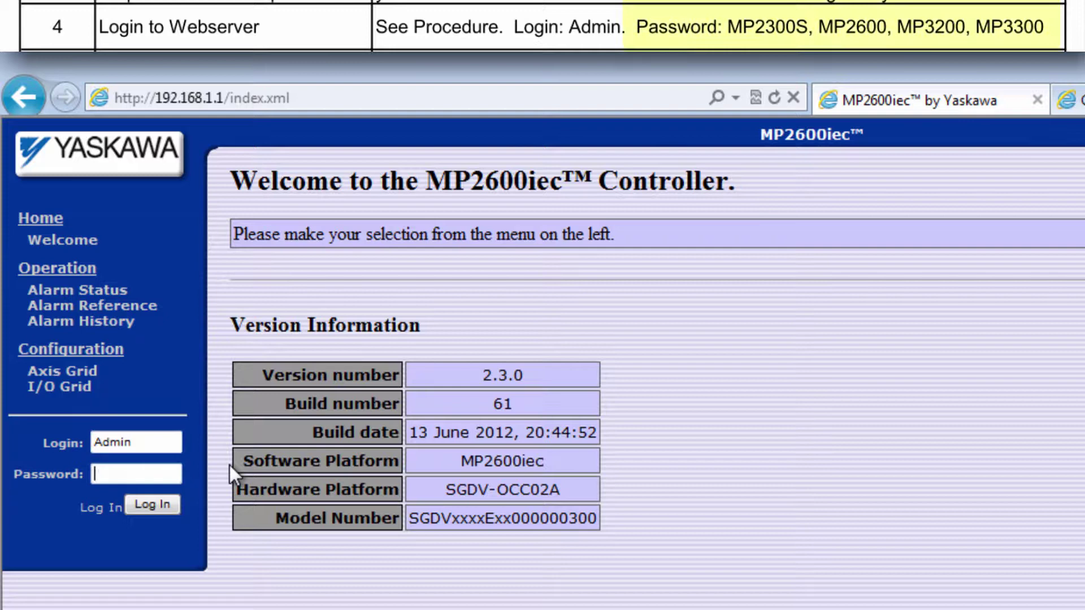
text(MP2600)
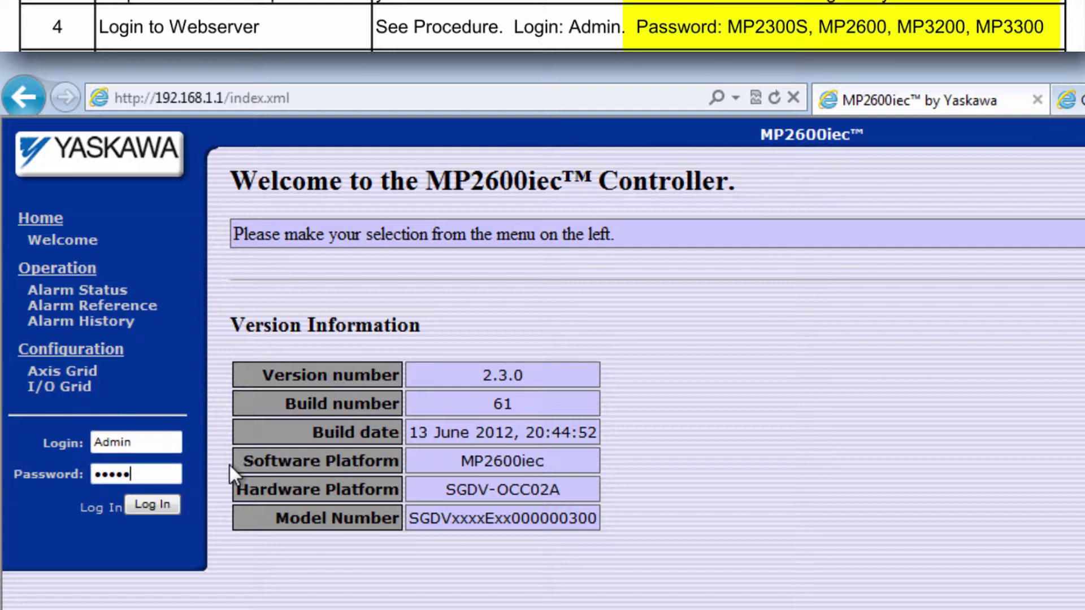
click(161, 504)
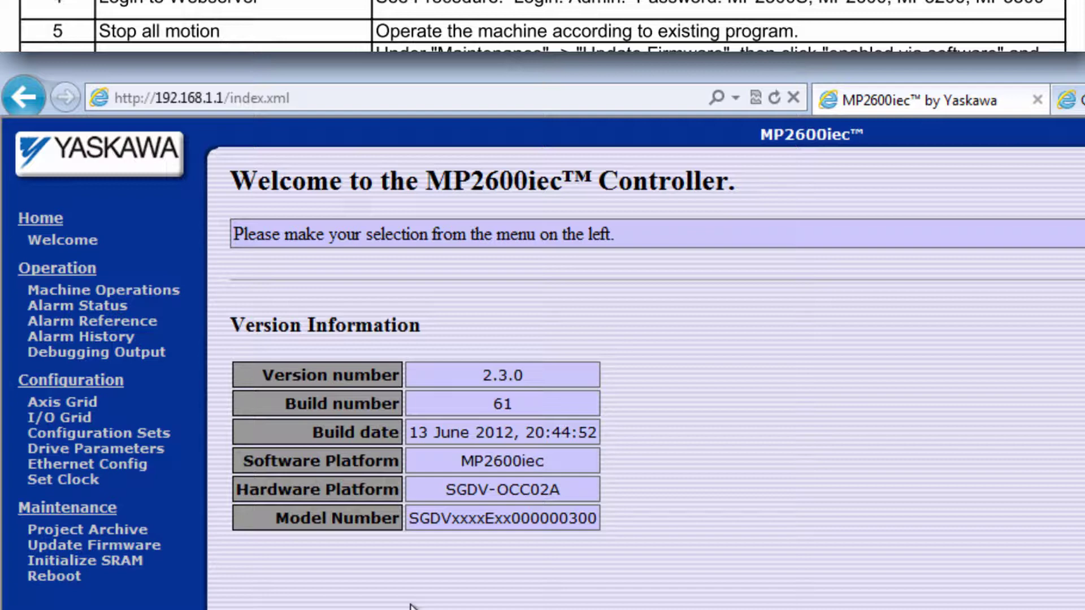
click(156, 294)
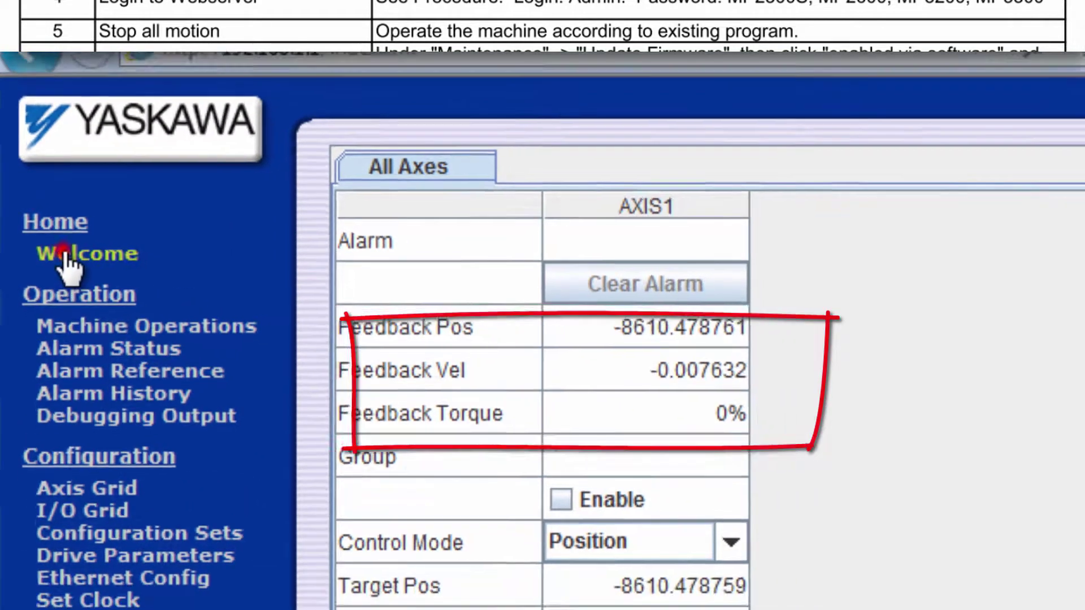
Step: Enable supervisor mode via software on the Update Firmware page and reboot the controller
click(62, 257)
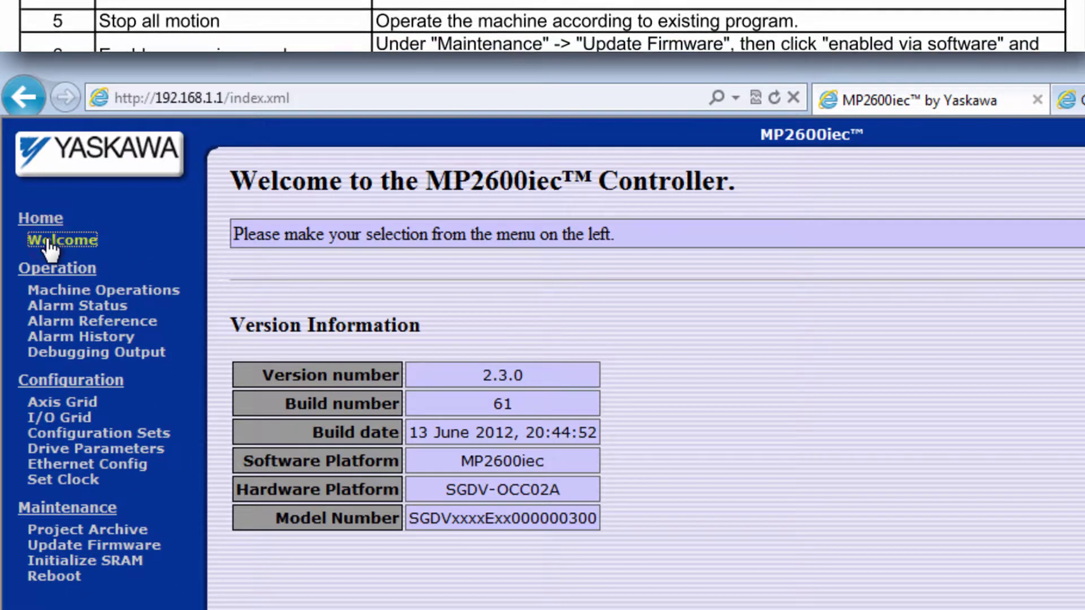
click(101, 545)
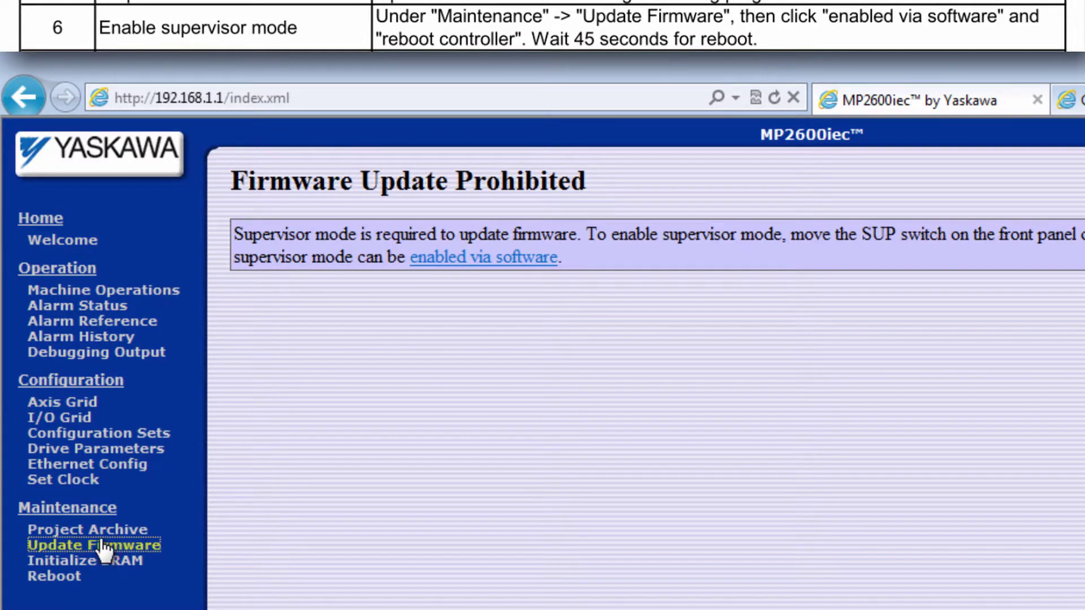
click(462, 258)
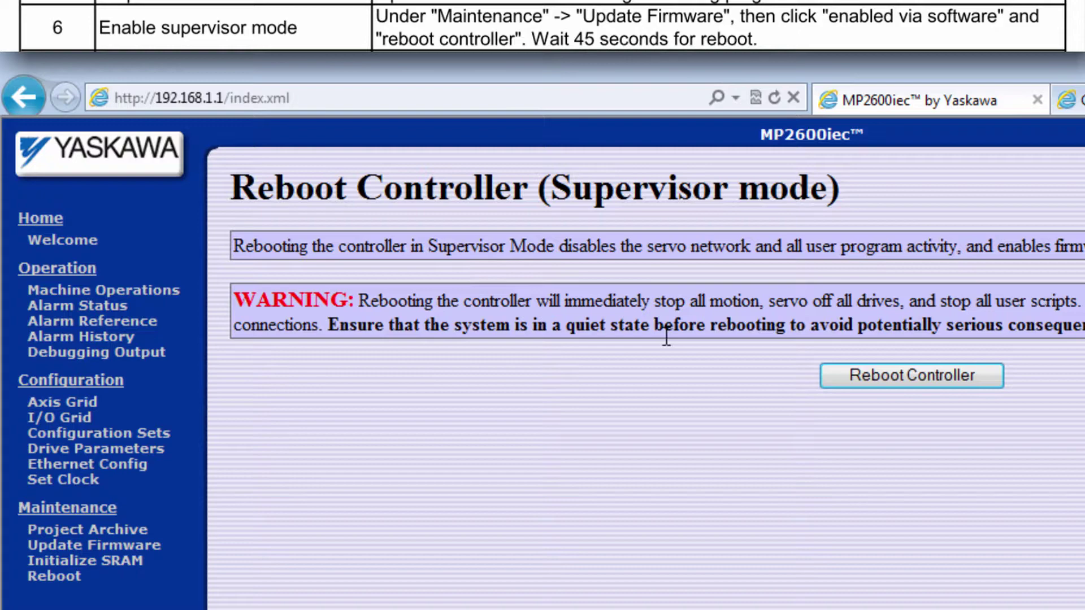
click(901, 381)
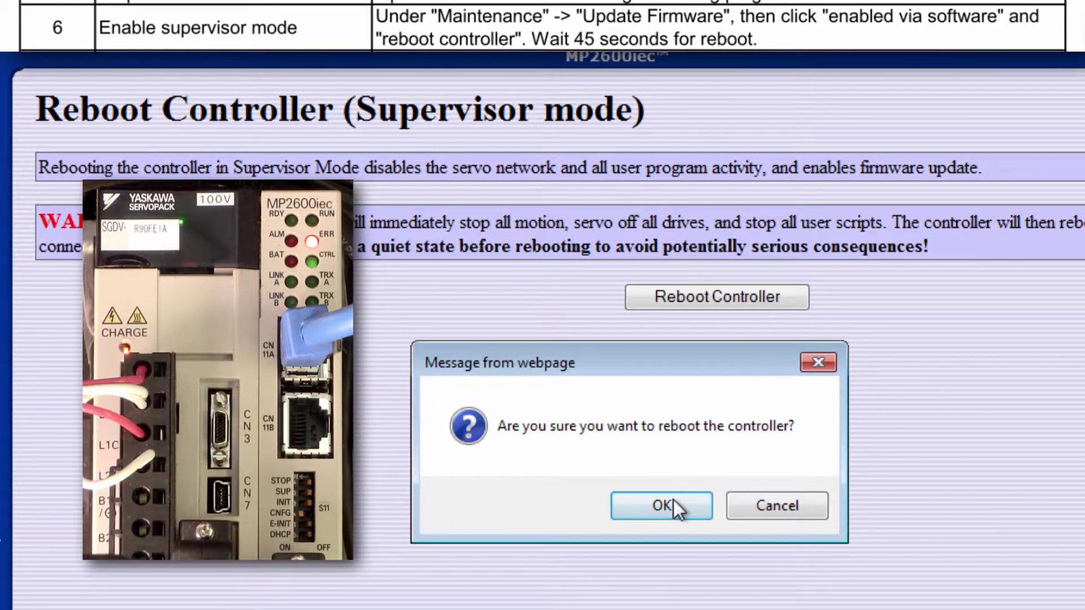
click(673, 499)
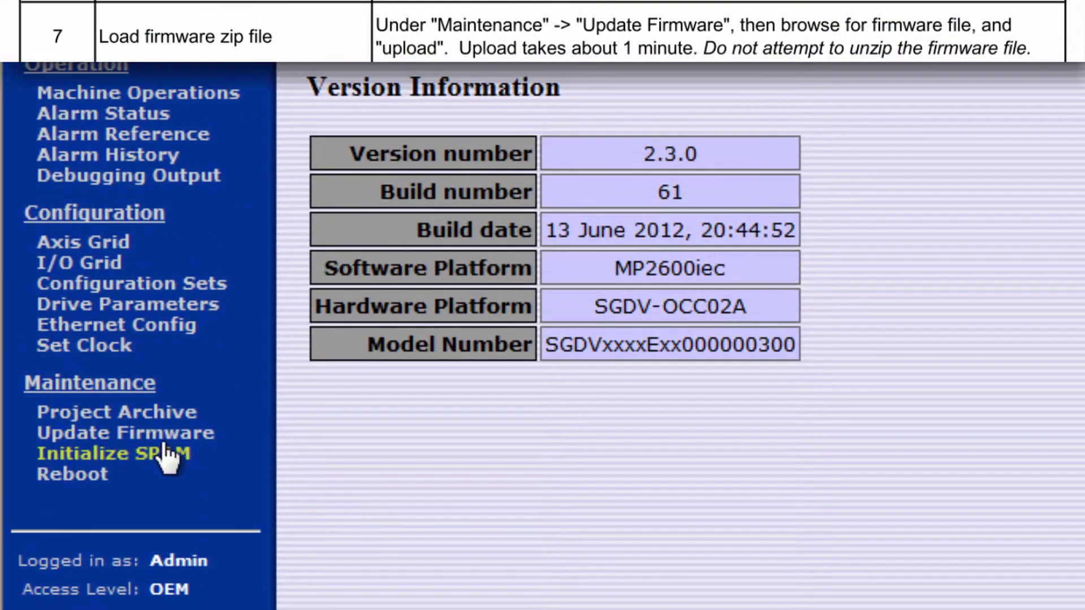
Step: Select MP2600_firmware_2-6-0-149.zip from Downloads and upload it to the controller
click(148, 427)
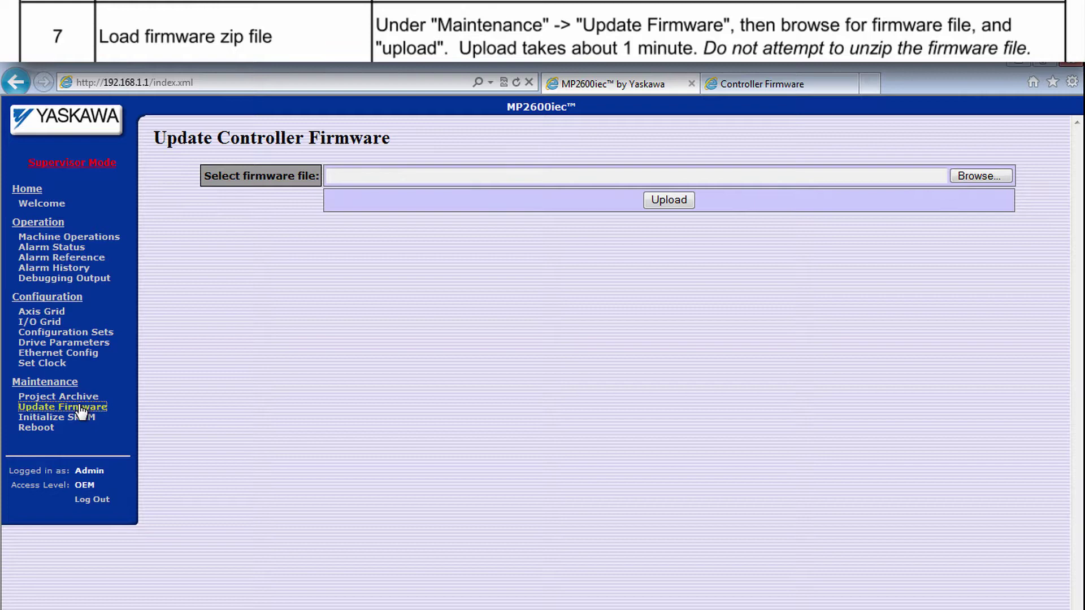
click(972, 176)
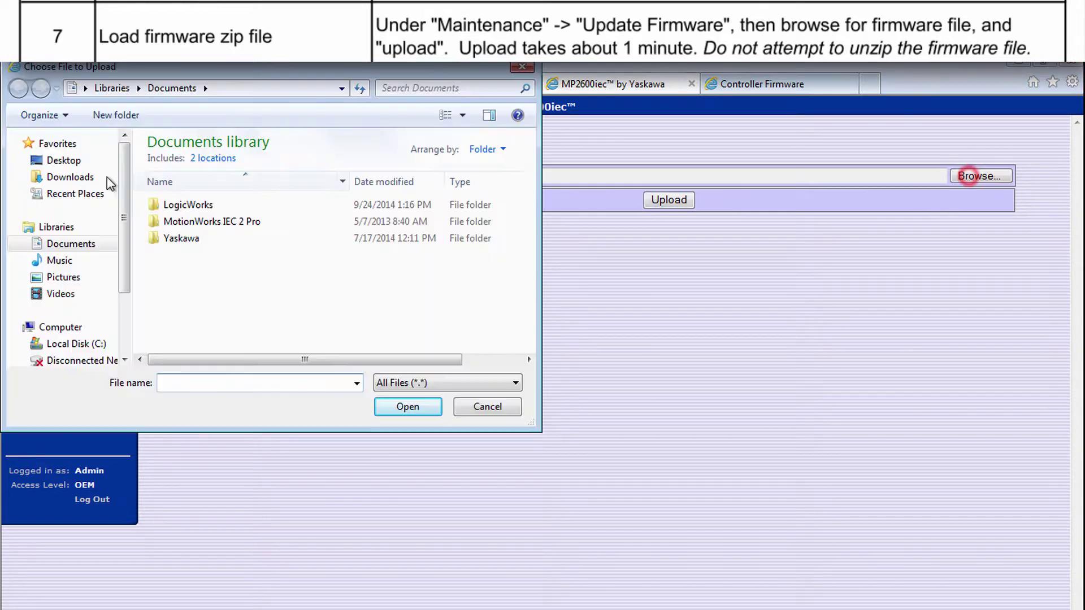
click(85, 178)
click(178, 163)
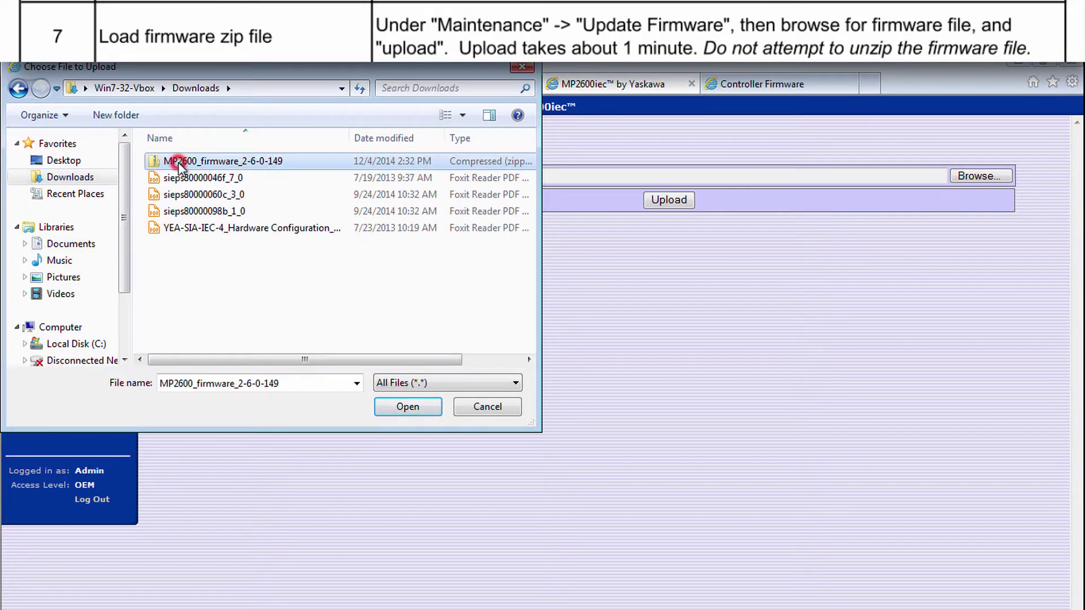
click(407, 407)
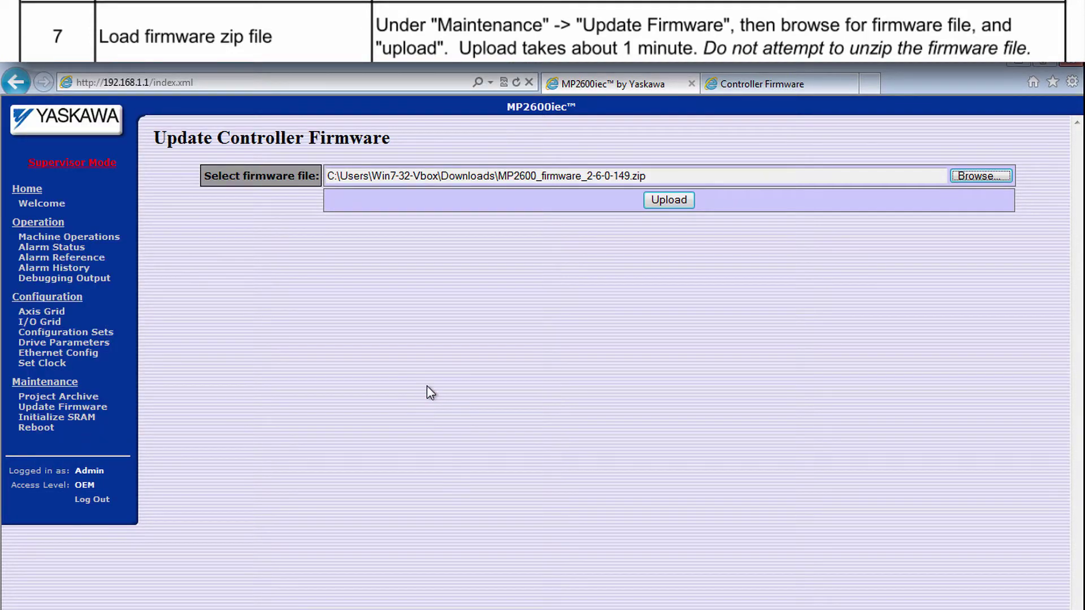
click(661, 200)
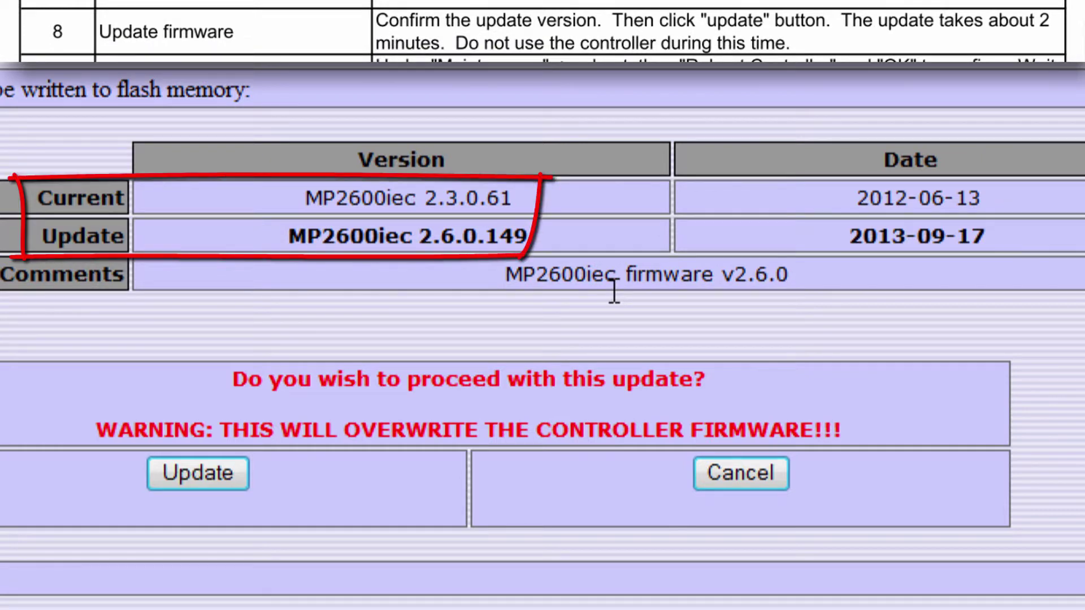
Step: Apply the 2.6.0.149 update, accepting the caution warning
click(225, 479)
click(412, 562)
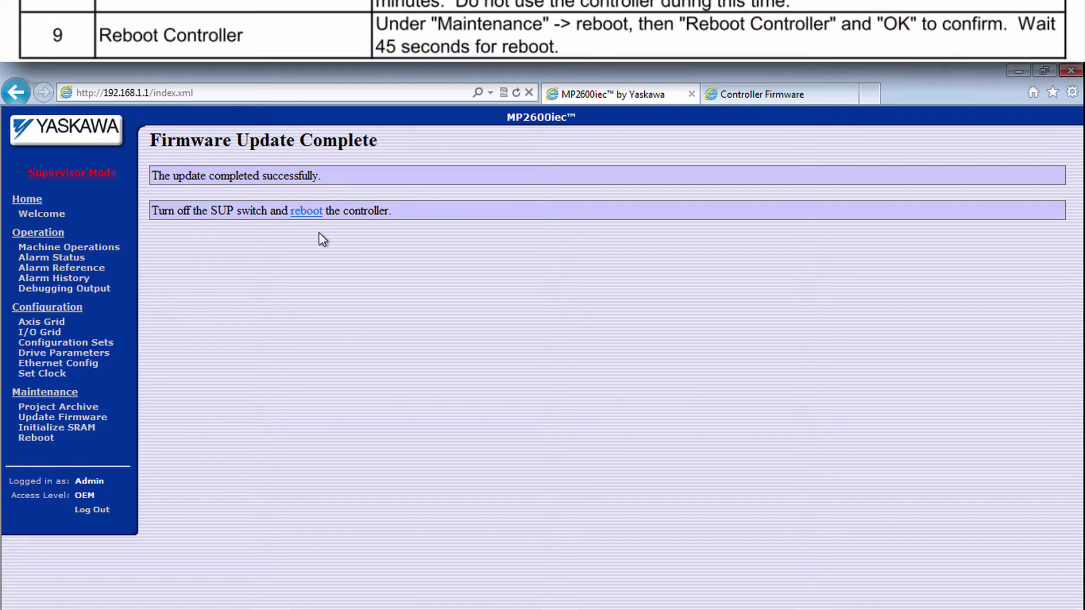
Step: Reboot the controller and confirm, bringing up firmware 2.6.0 build 149
click(308, 212)
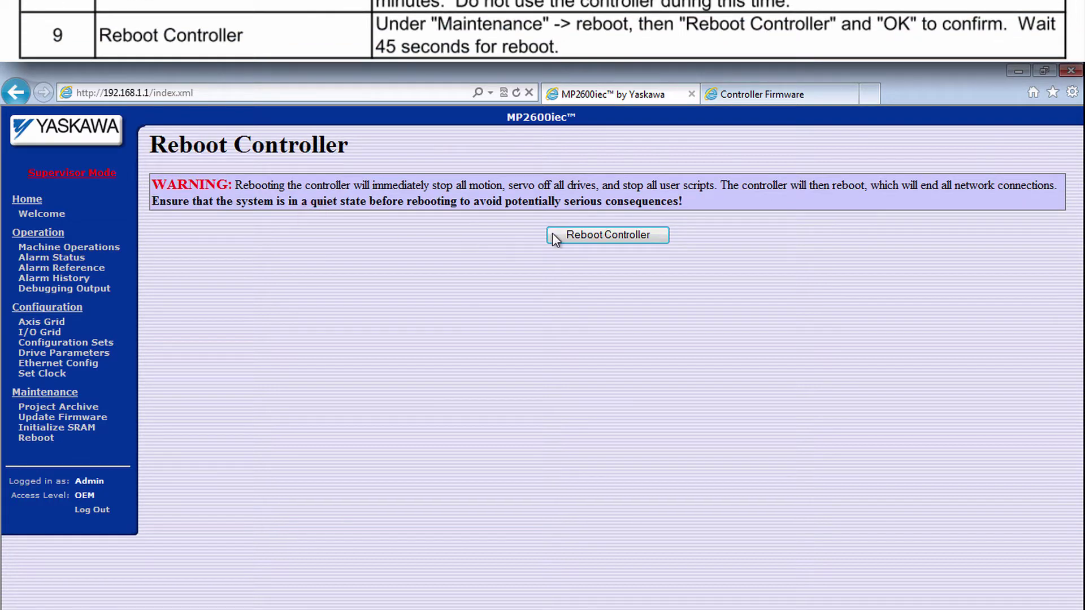
click(573, 229)
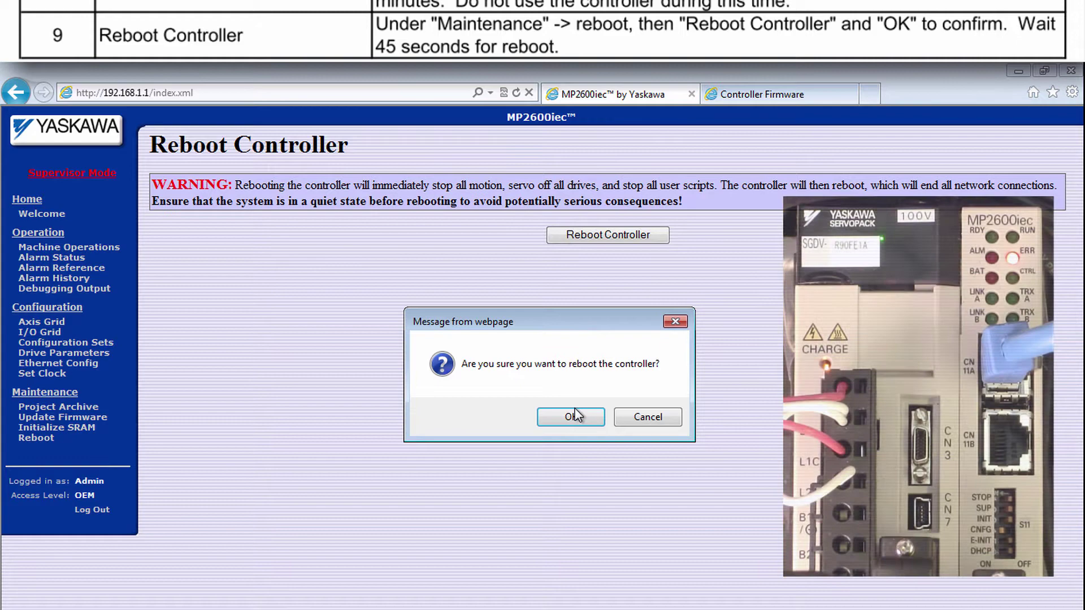
click(578, 415)
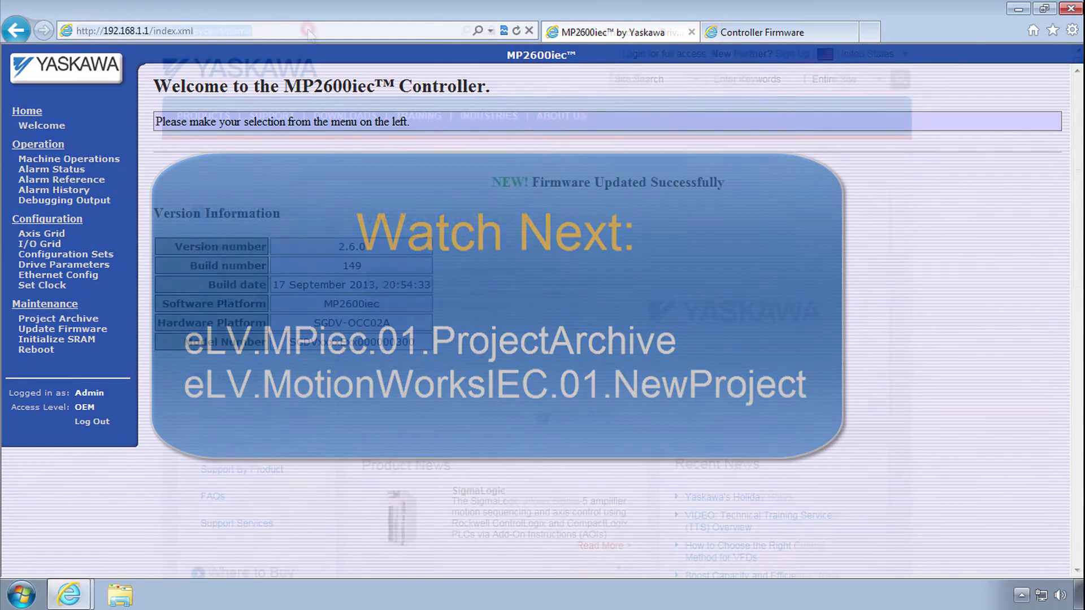
Step: Browse to yaskawa.com/iec and show the MP2310iec Software & Firmware listing with Controller Firmware
click(307, 28)
text(yask)
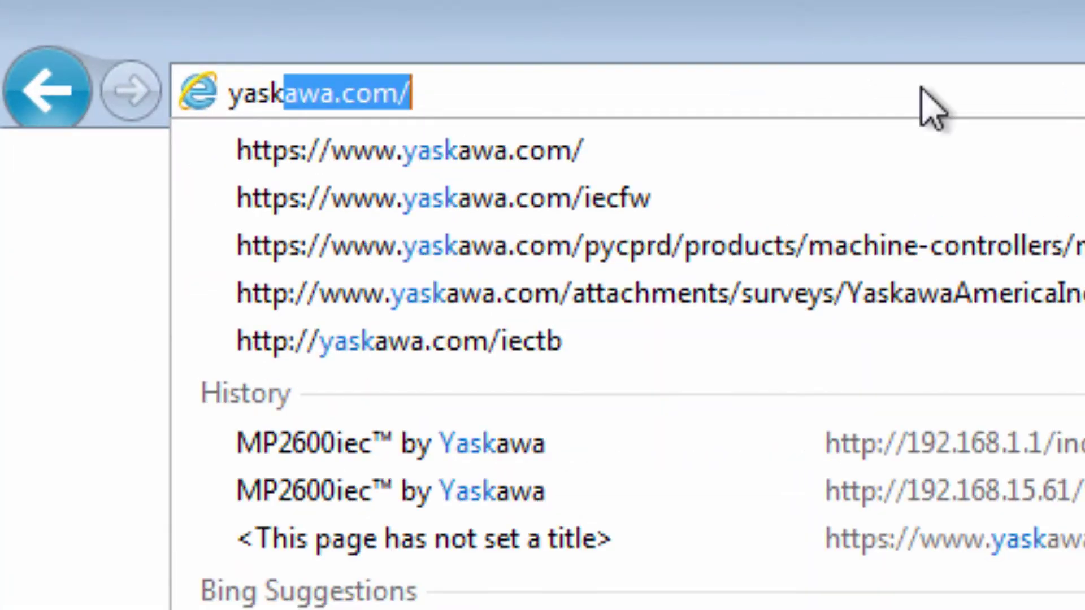
text(awa.com/iec)
key(Return)
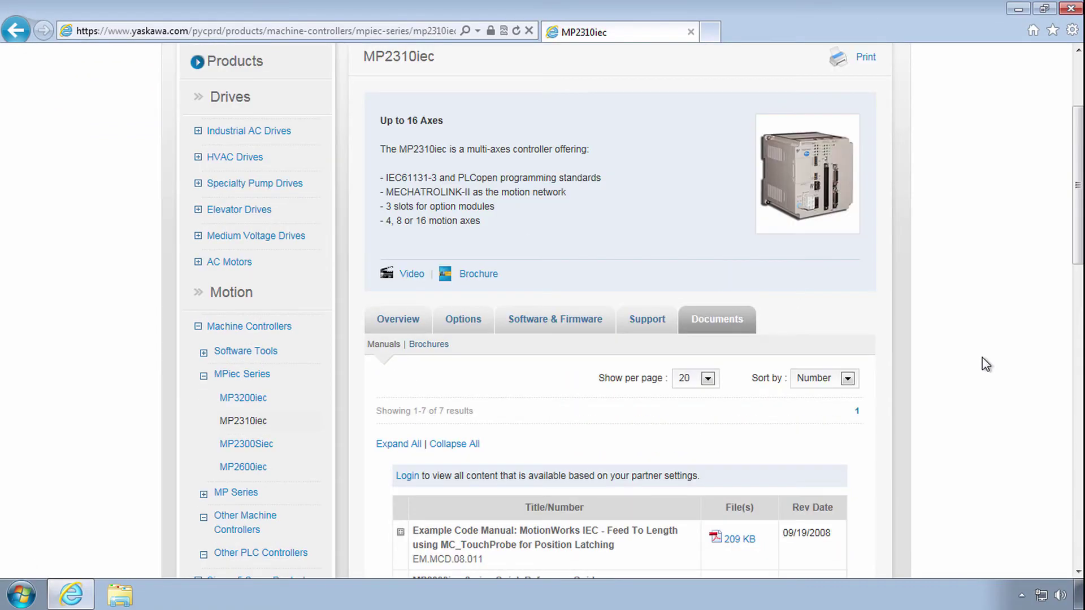
click(553, 319)
scroll(551, 360, down, 3)
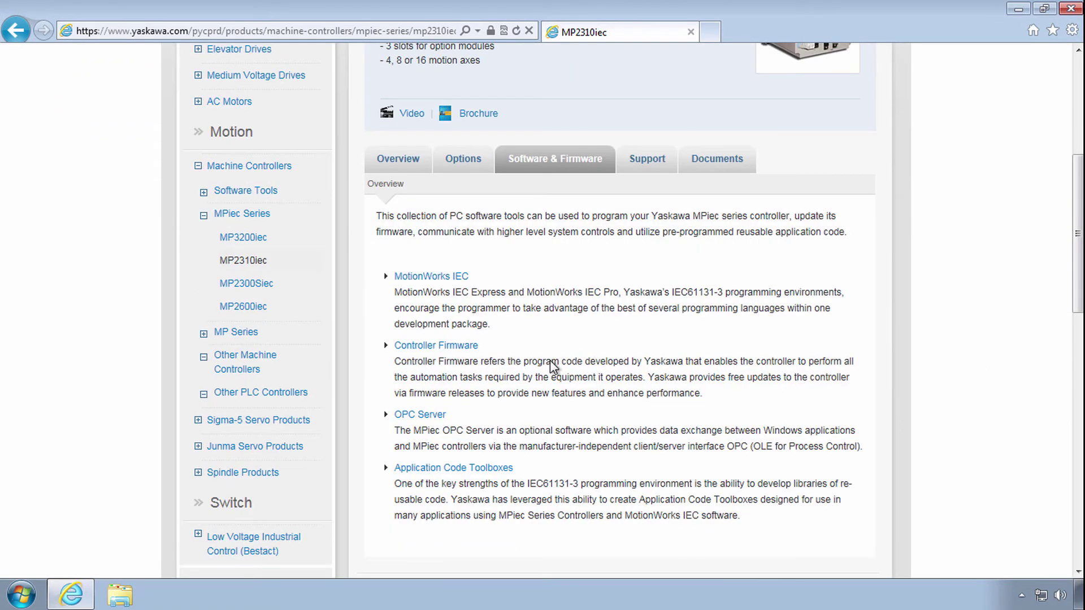